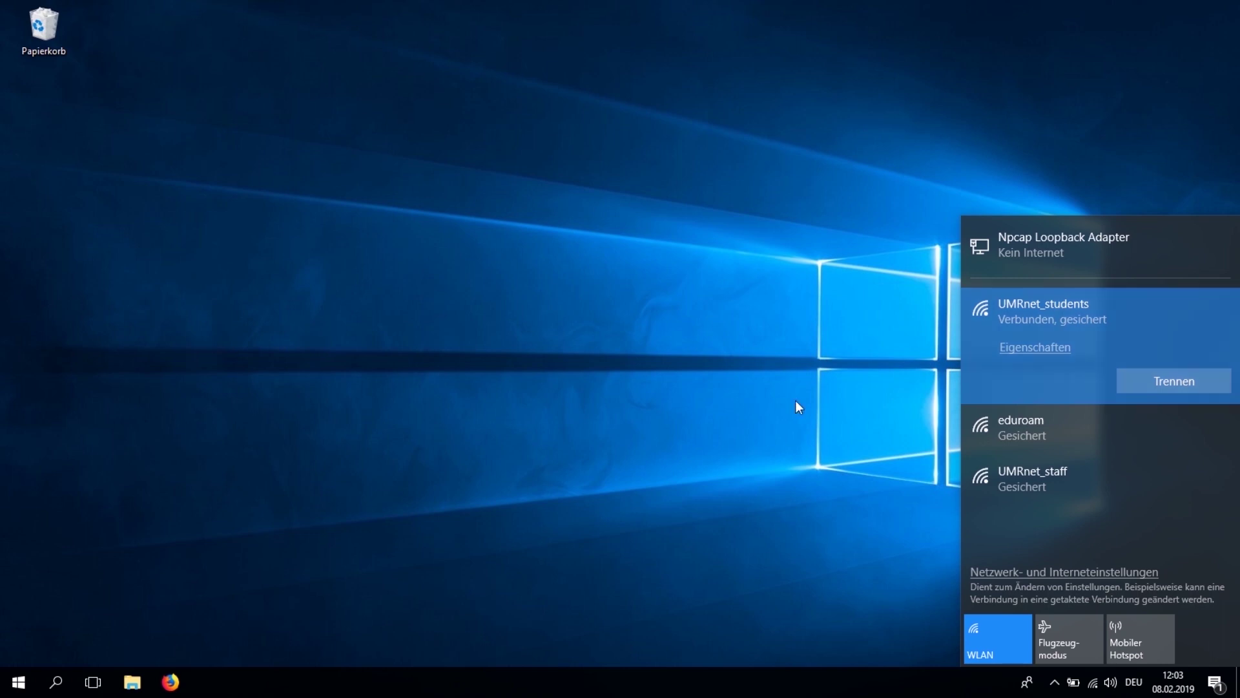
Step: Dismiss the wireless network list, which shows UMRnet_students connected, to return to the bare desktop
{"action": "left_click", "coordinate": [781, 413]}
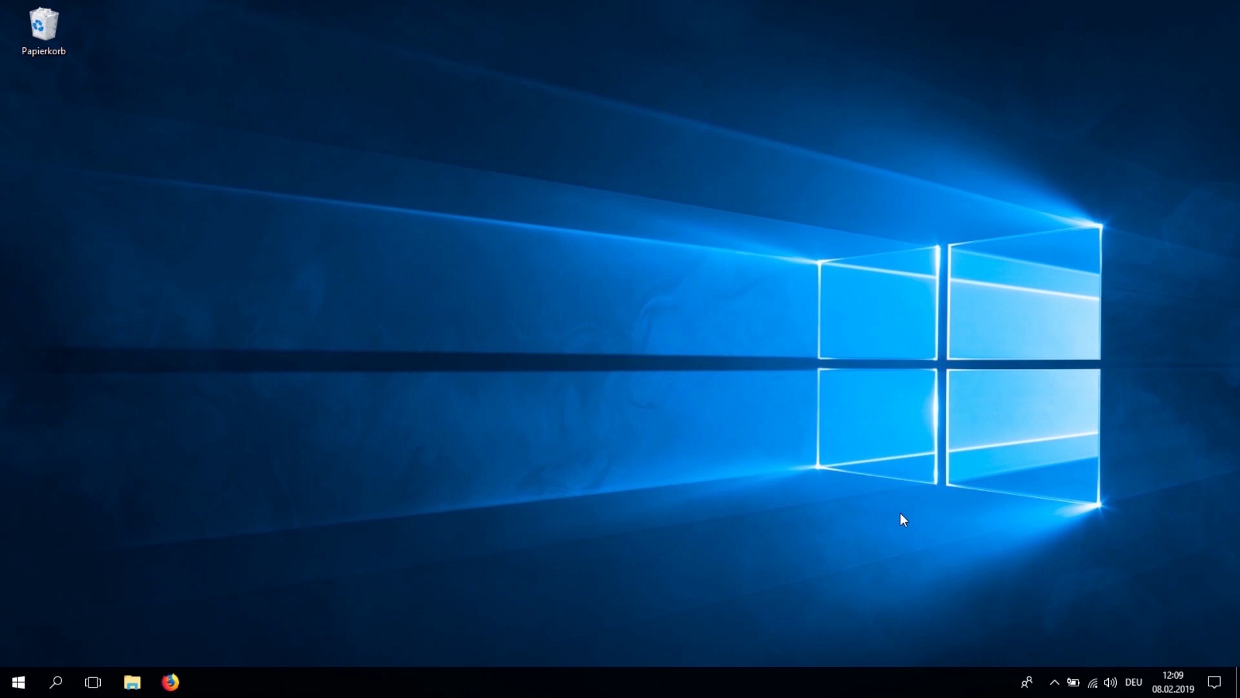
{"action": "left_click", "coordinate": [170, 682]}
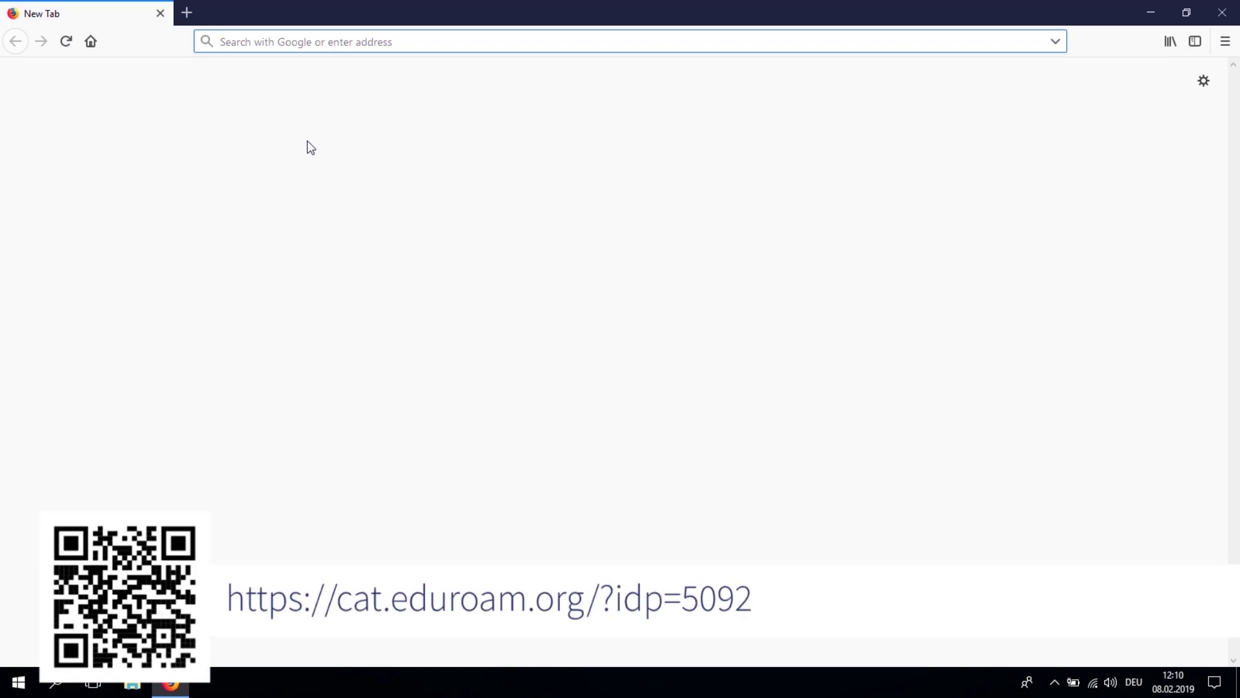
{"action": "type", "text": "https://cat.eduroam.org/?idp=5092"}
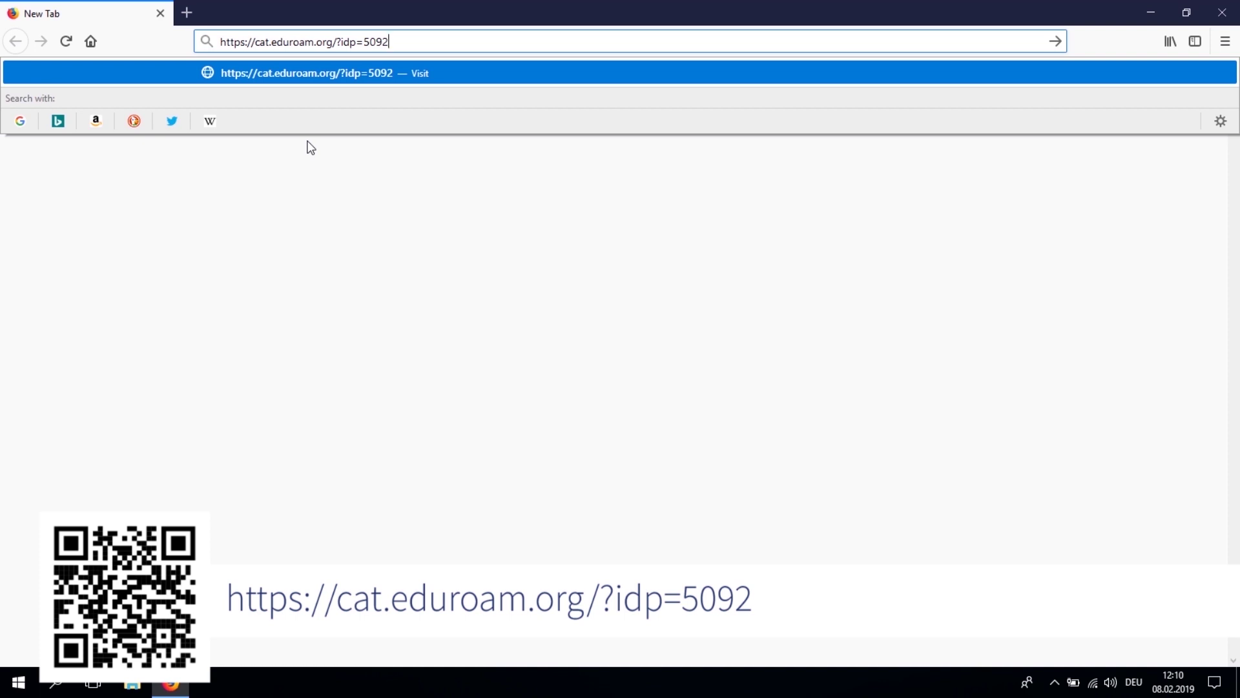
{"action": "key", "text": "Return"}
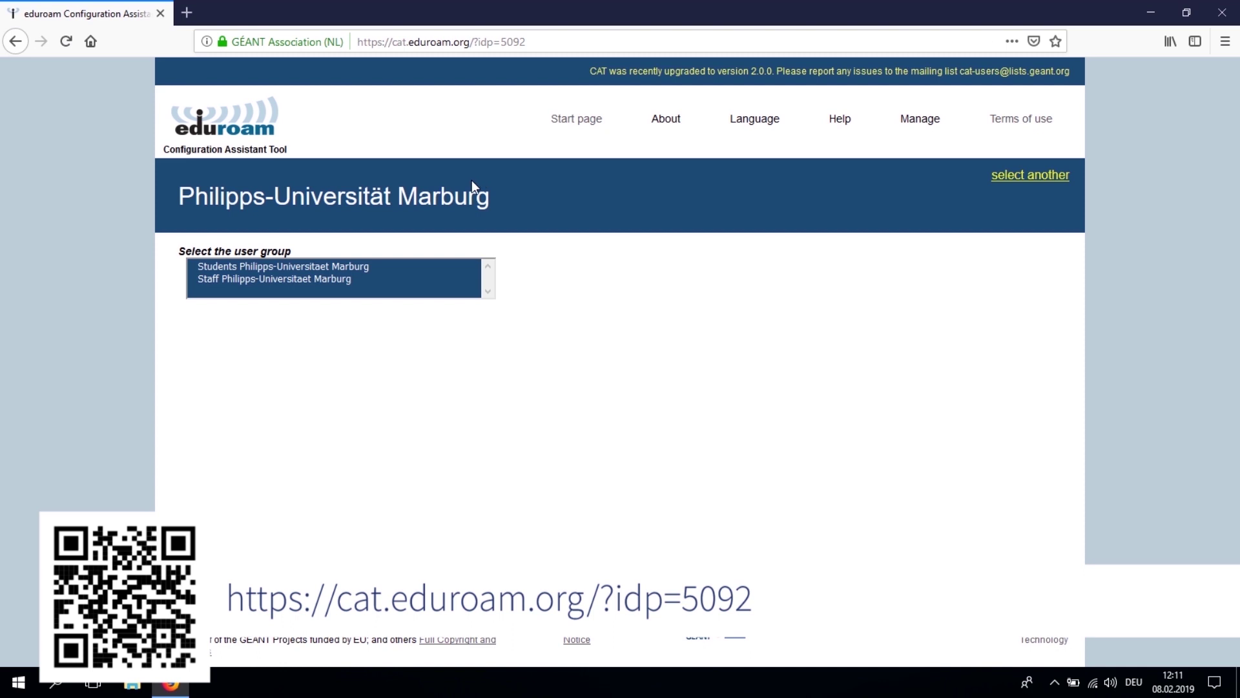
Step: Pick the Students Philipps-Universitaet Marburg group and save the MS Windows 10 eduroam installer
{"action": "left_click", "coordinate": [292, 267]}
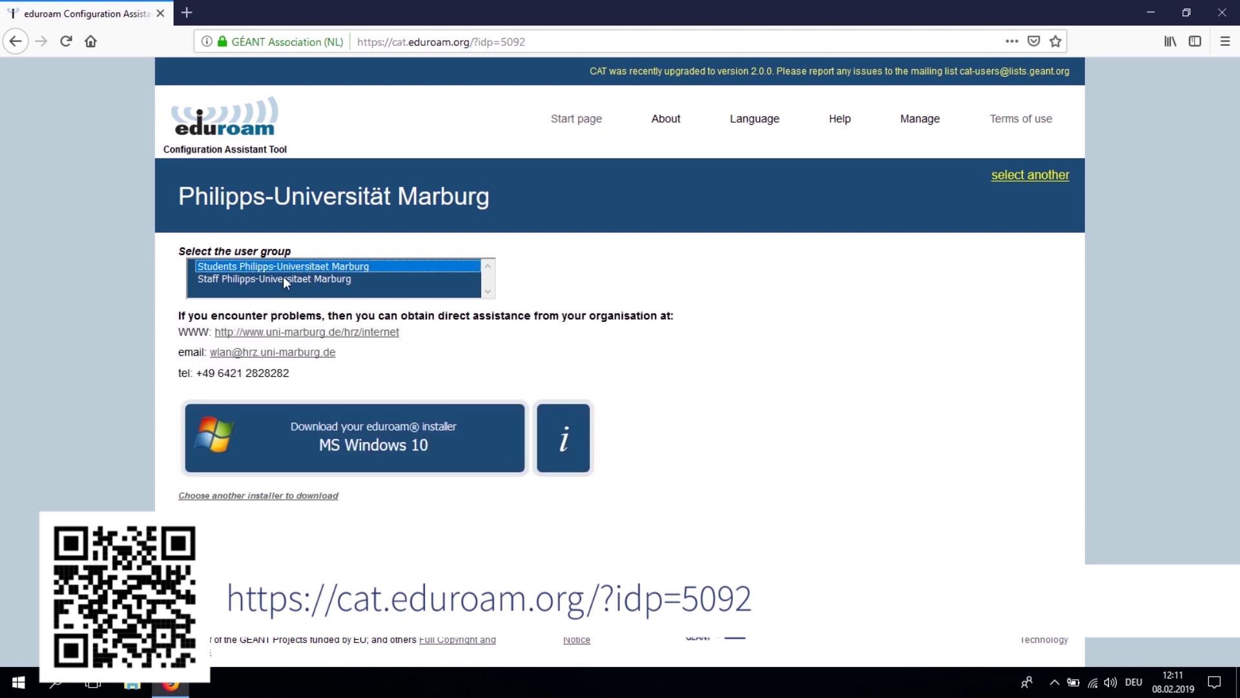
{"action": "left_click", "coordinate": [285, 280]}
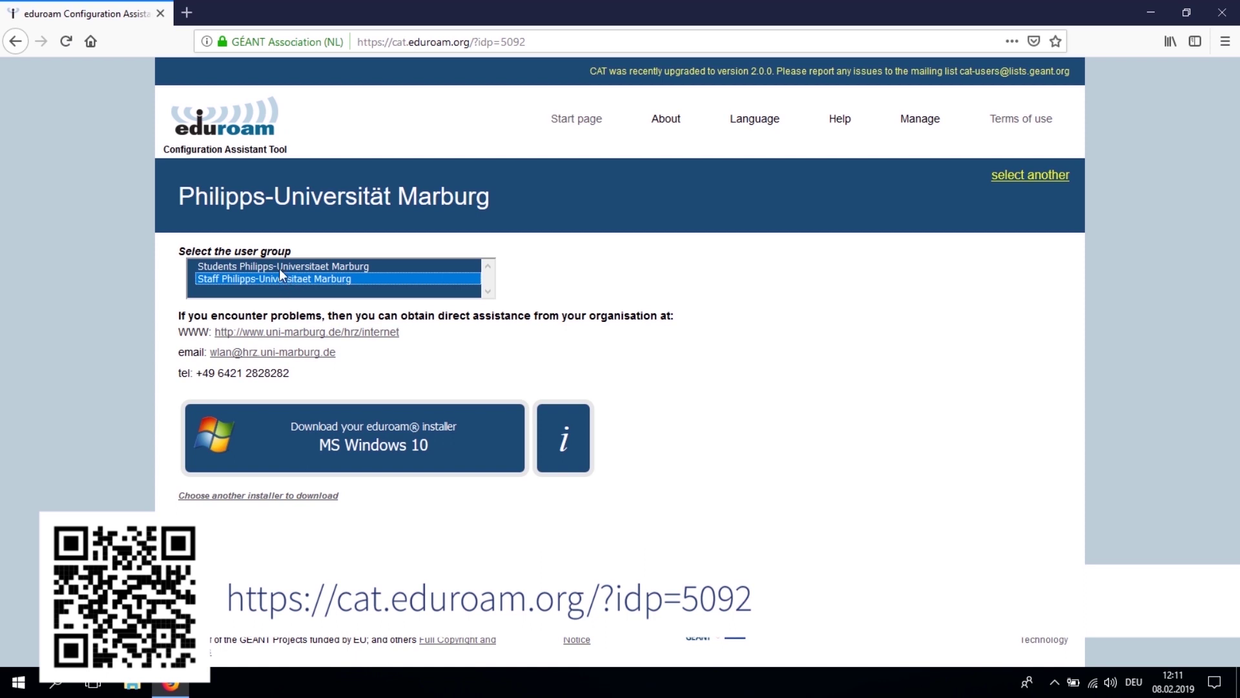
{"action": "left_click", "coordinate": [279, 268]}
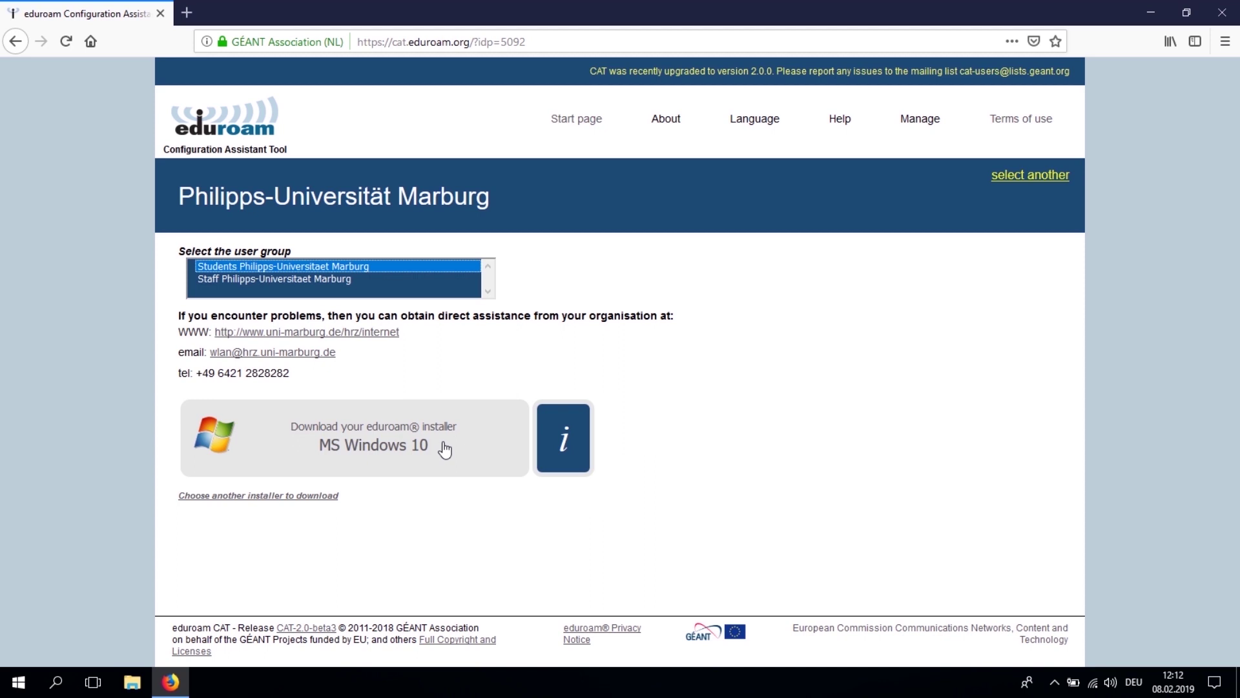
{"action": "left_click", "coordinate": [445, 450]}
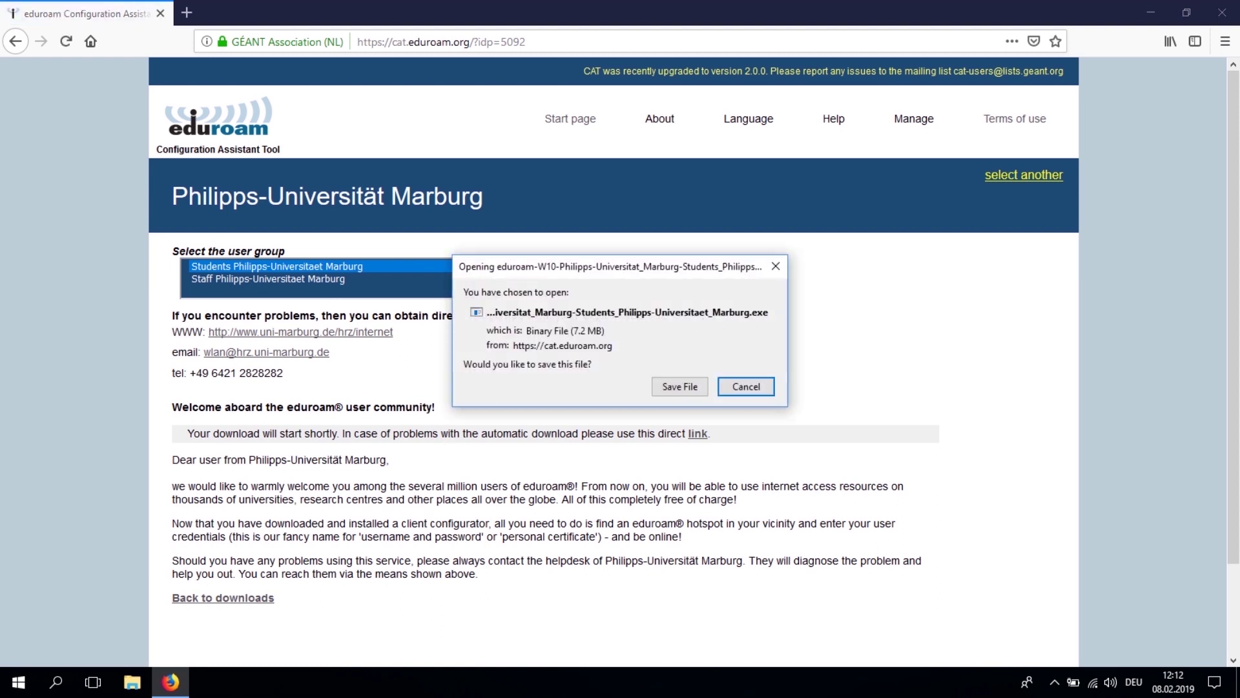
{"action": "left_click", "coordinate": [685, 386]}
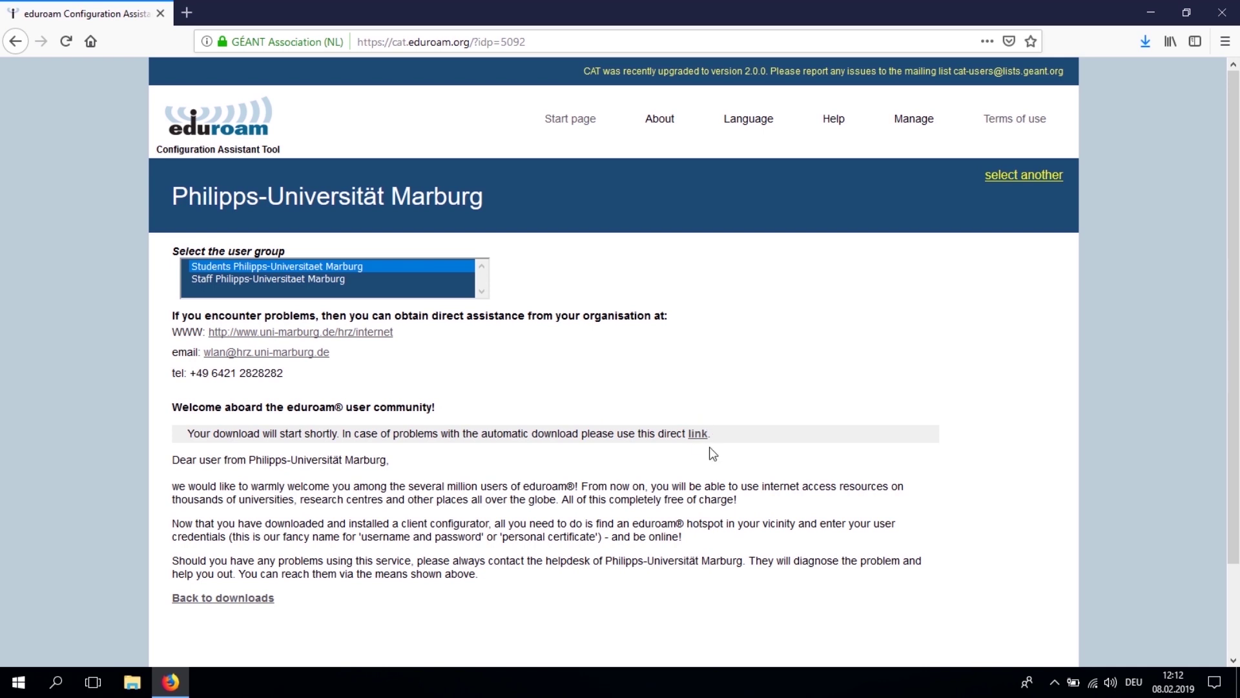
{"action": "left_click", "coordinate": [695, 434]}
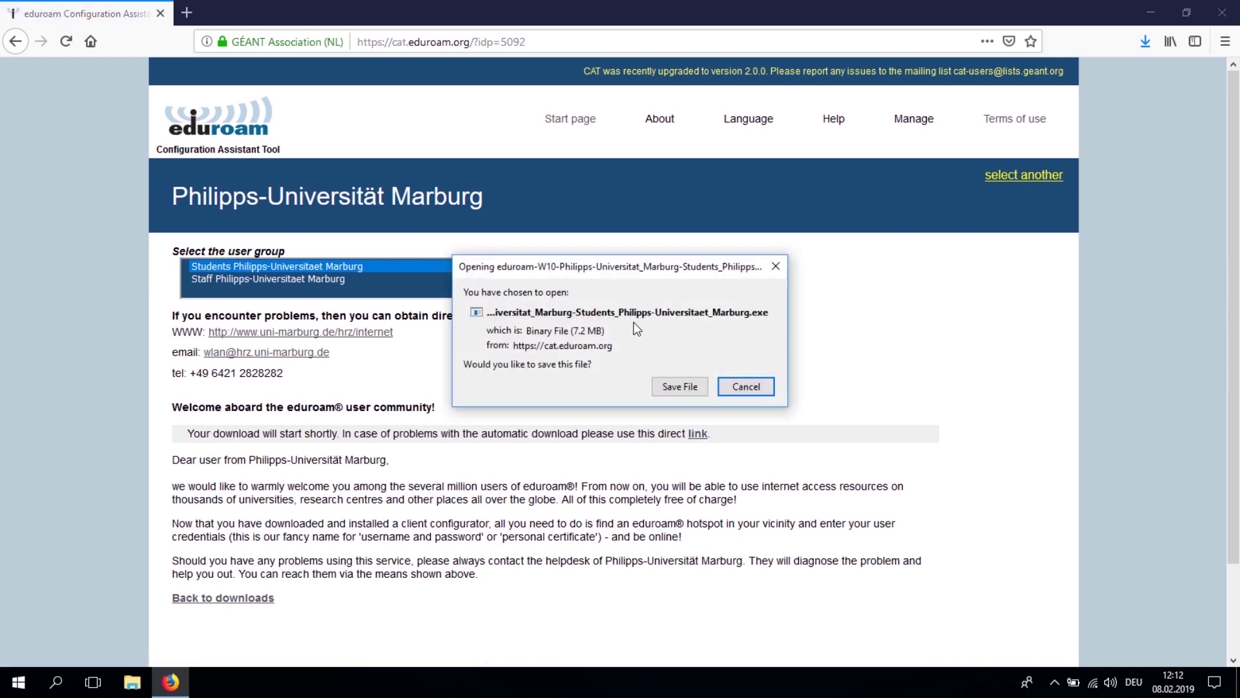
{"action": "left_click", "coordinate": [730, 387]}
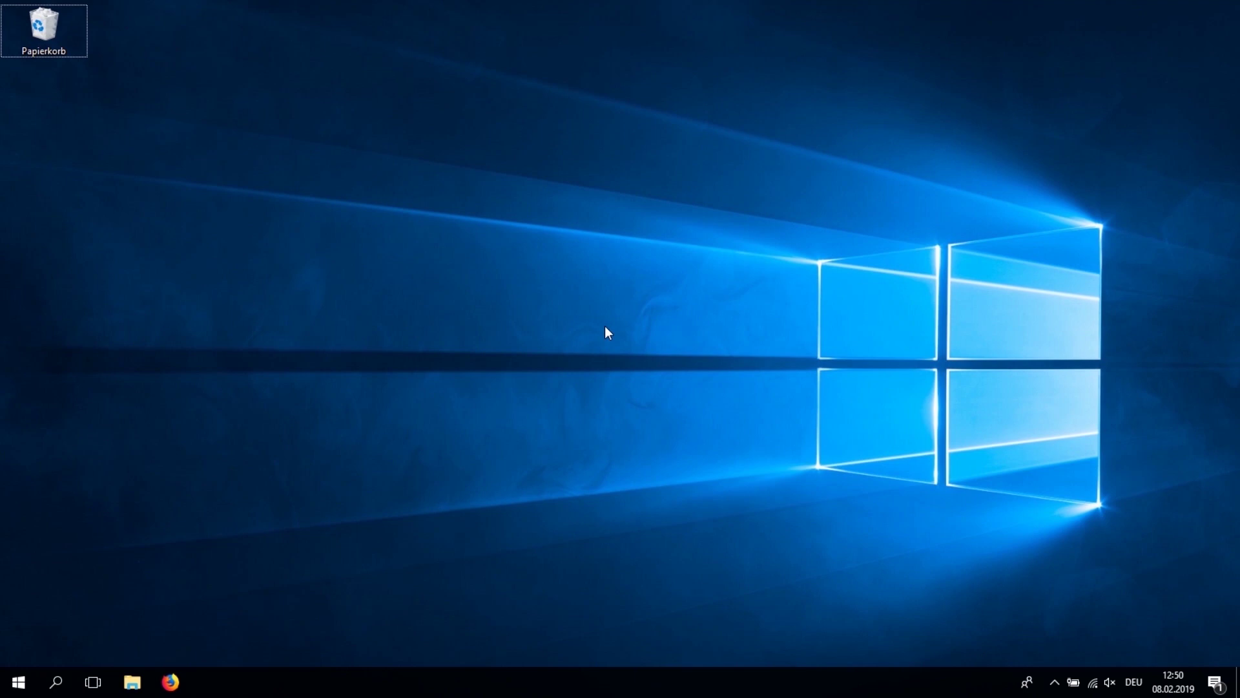
{"action": "left_click", "coordinate": [121, 691]}
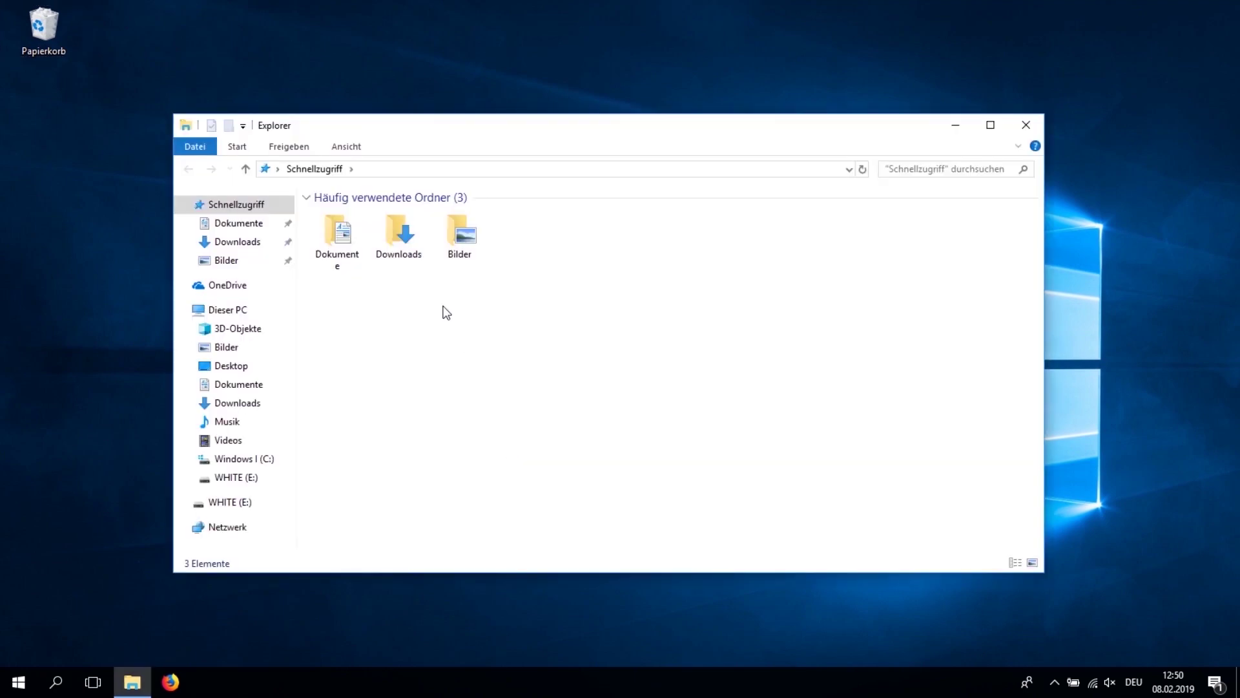
Step: Run the eduroam-W10-Philipps-Universitat_Mar… installer from the Downloads folder
{"action": "double_click", "coordinate": [409, 241]}
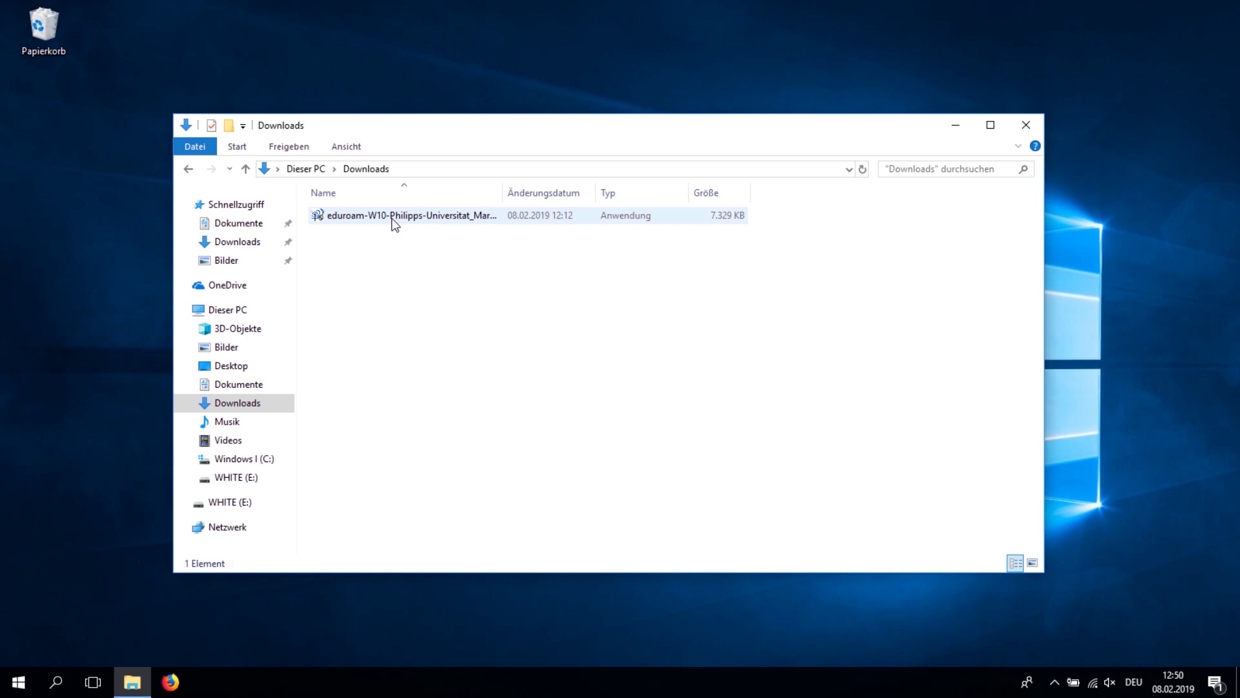
{"action": "double_click", "coordinate": [393, 218]}
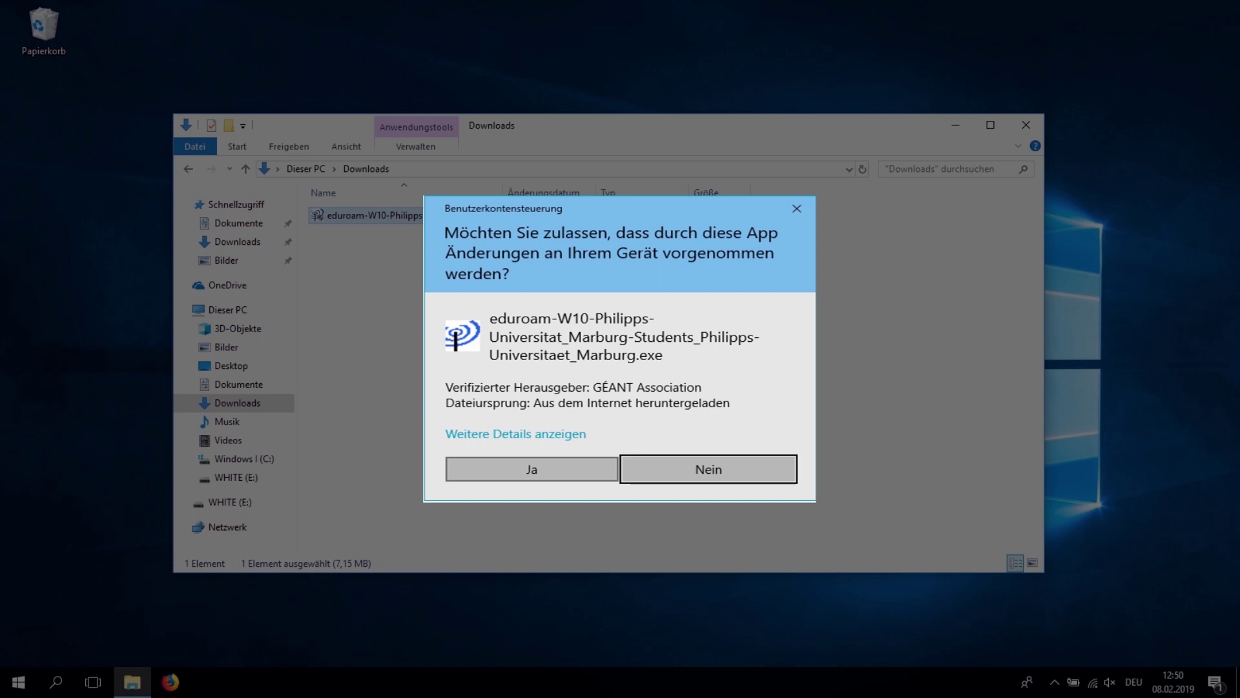
Step: Allow the installer, accept the Students membership notice, and enable eduroam on wired interfaces
{"action": "left_click", "coordinate": [552, 476]}
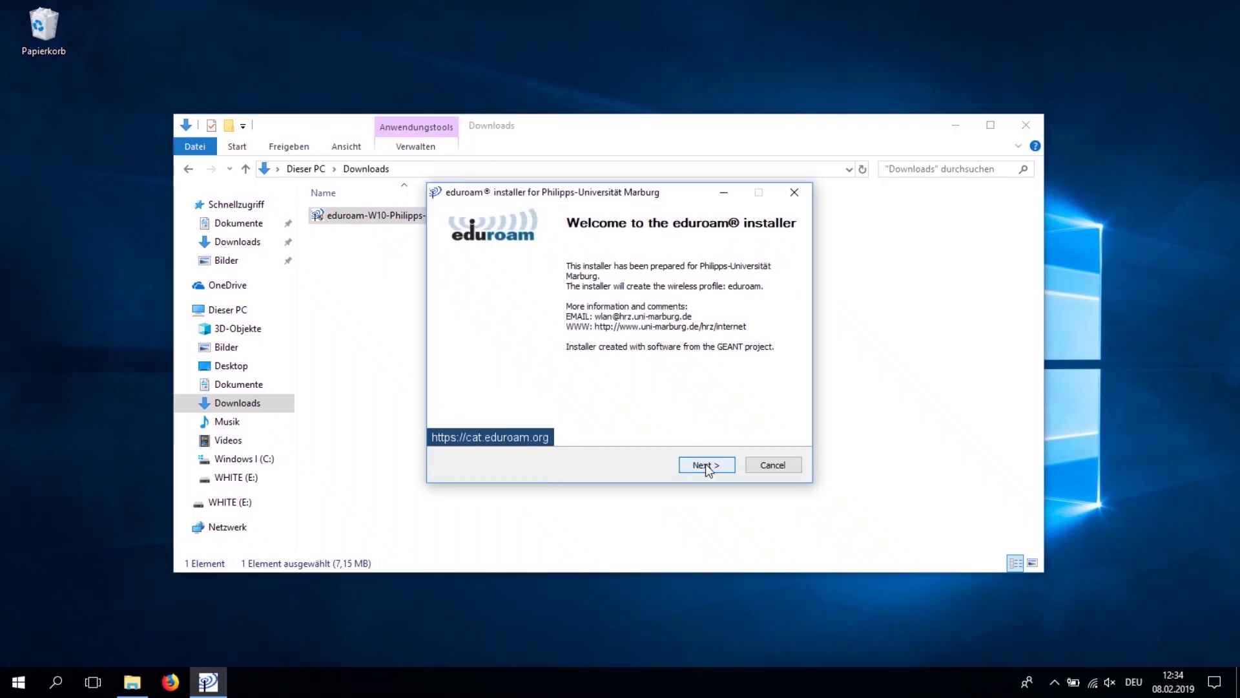
{"action": "left_click", "coordinate": [705, 463]}
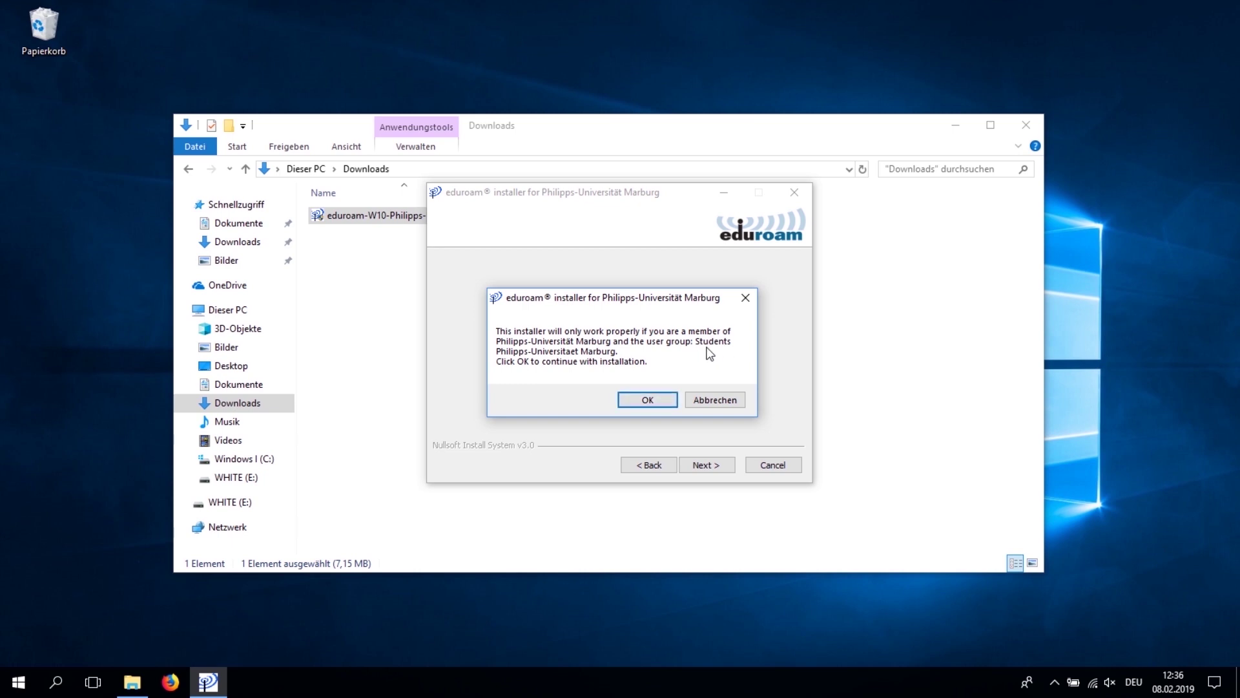
{"action": "left_click", "coordinate": [658, 400]}
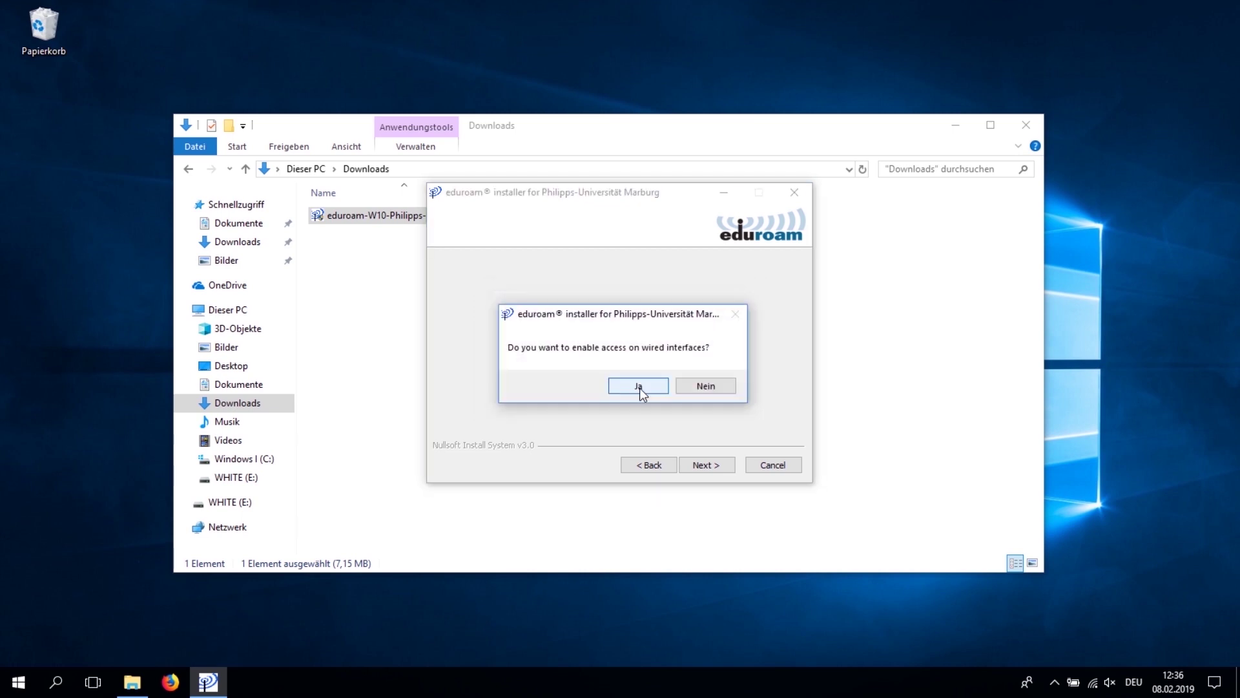
{"action": "left_click", "coordinate": [638, 386]}
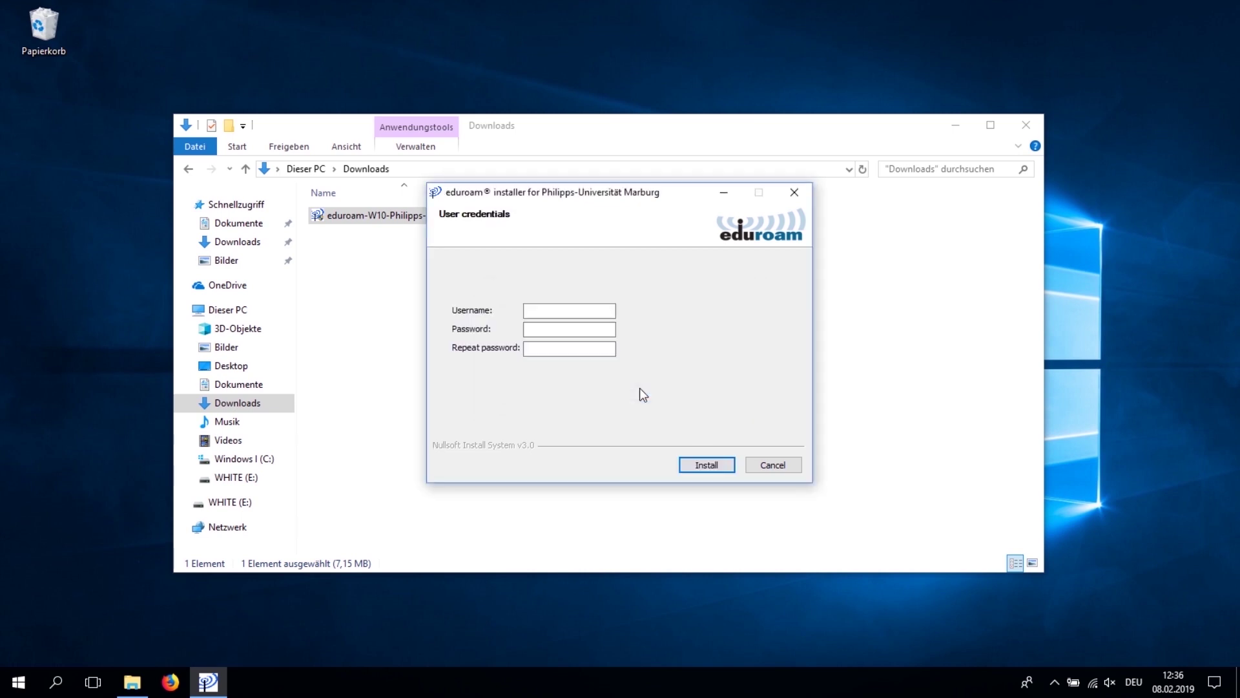
Step: Enter the student's university username and the account password twice, then click Install
{"action": "key", "text": "Tab"}
{"action": "key", "text": "Tab"}
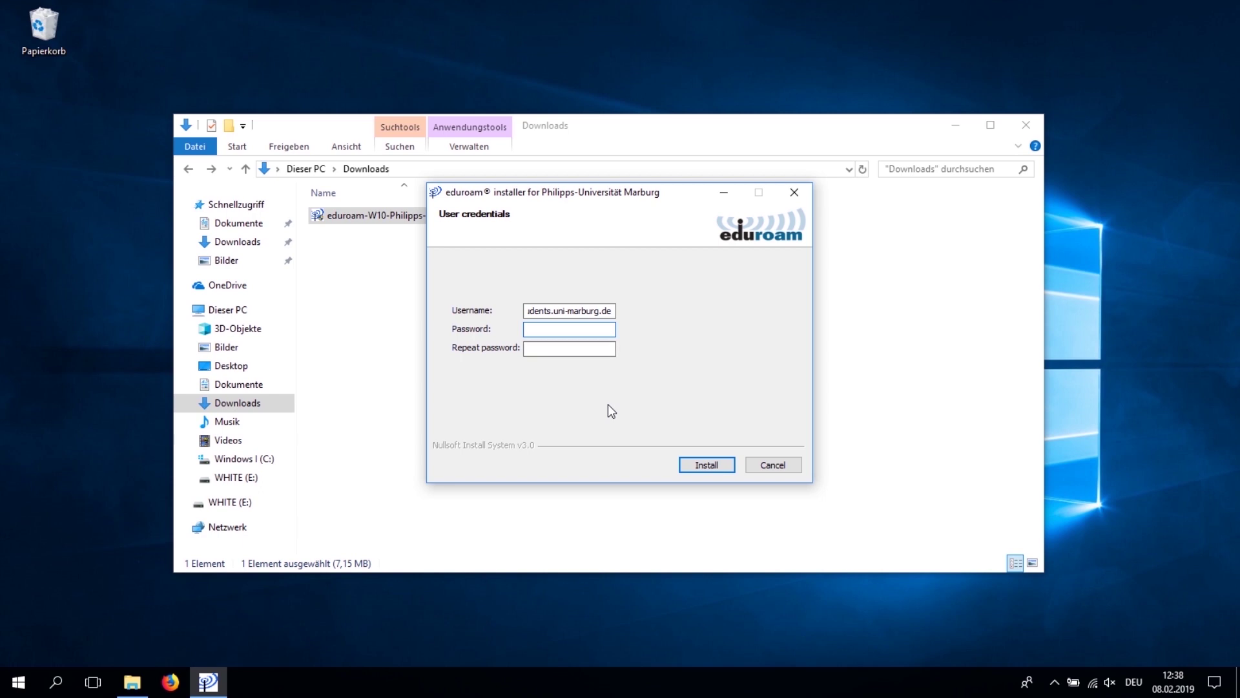
{"action": "key", "text": "ctrl+v"}
{"action": "key", "text": "Tab"}
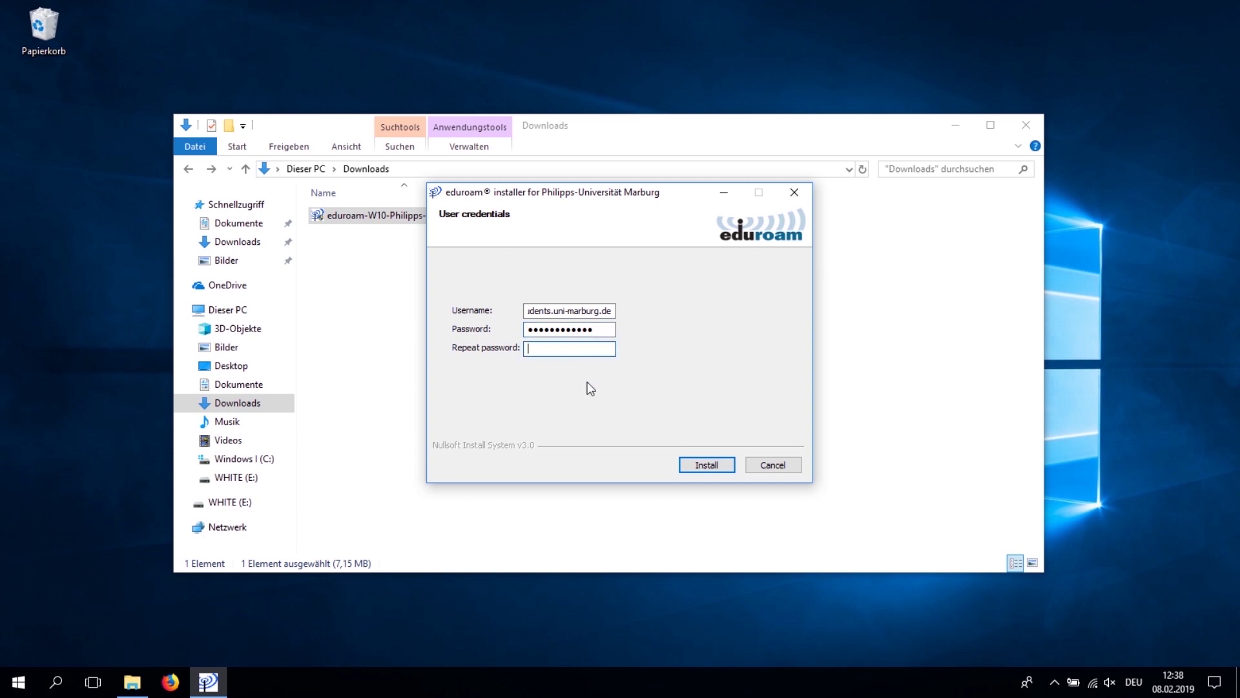
{"action": "key", "text": "ctrl+v"}
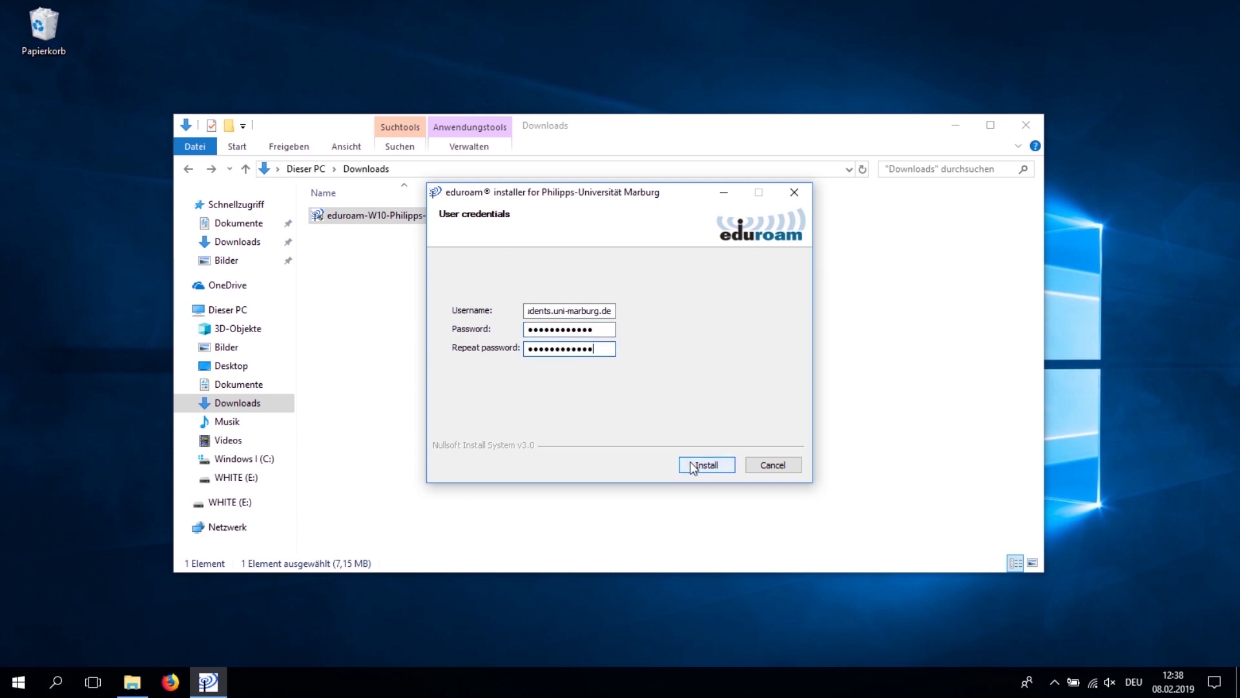
{"action": "left_click", "coordinate": [693, 466]}
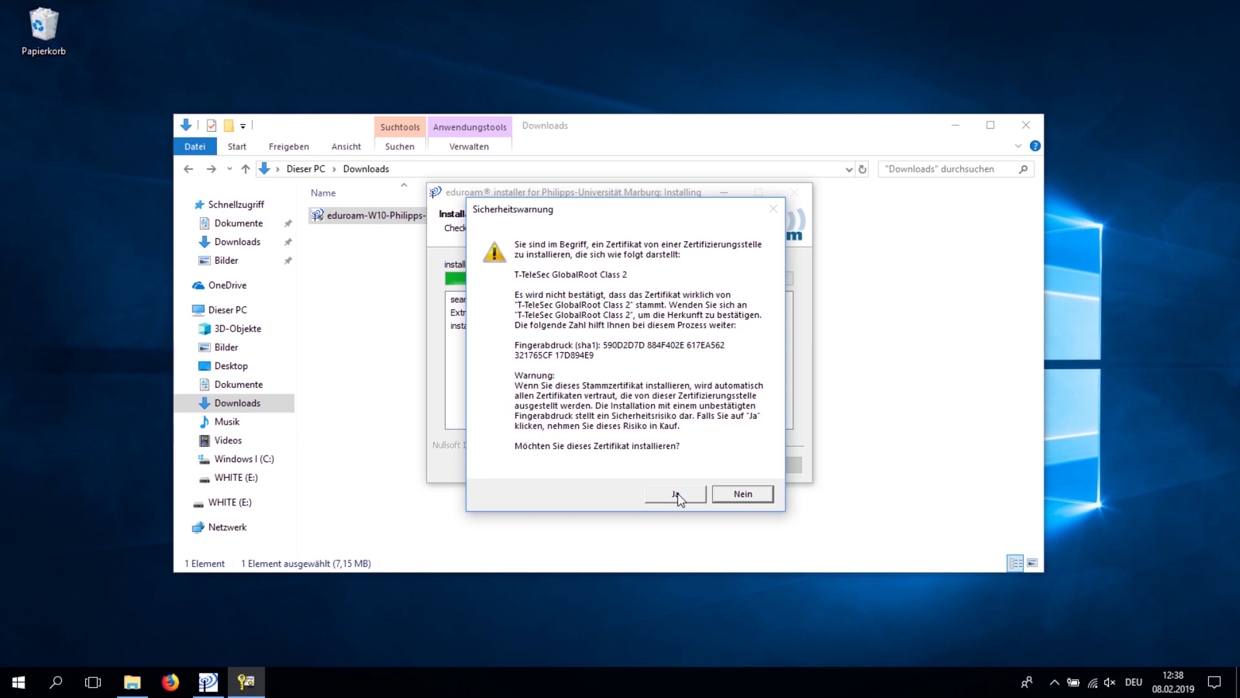
Step: Trust the T-TeleSec GlobalRoot Class 2 certificate, acknowledge the GEANTlink notice, and finish the installation
{"action": "left_click", "coordinate": [677, 494]}
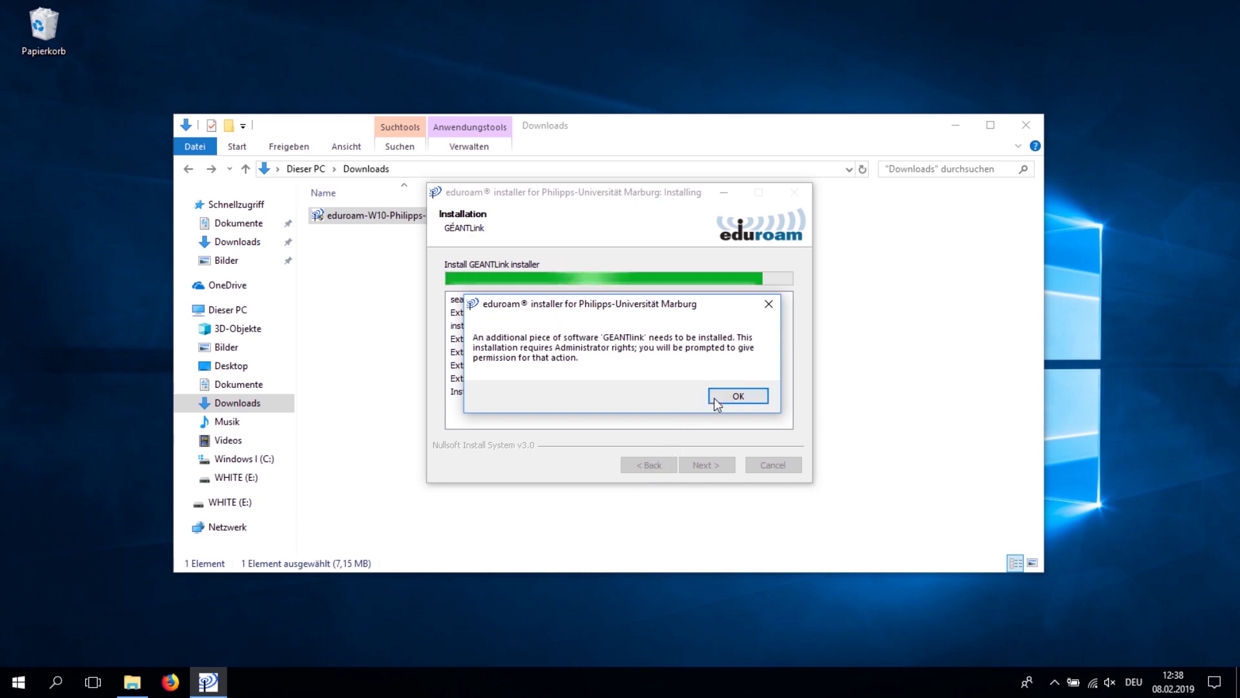
{"action": "left_click", "coordinate": [715, 398]}
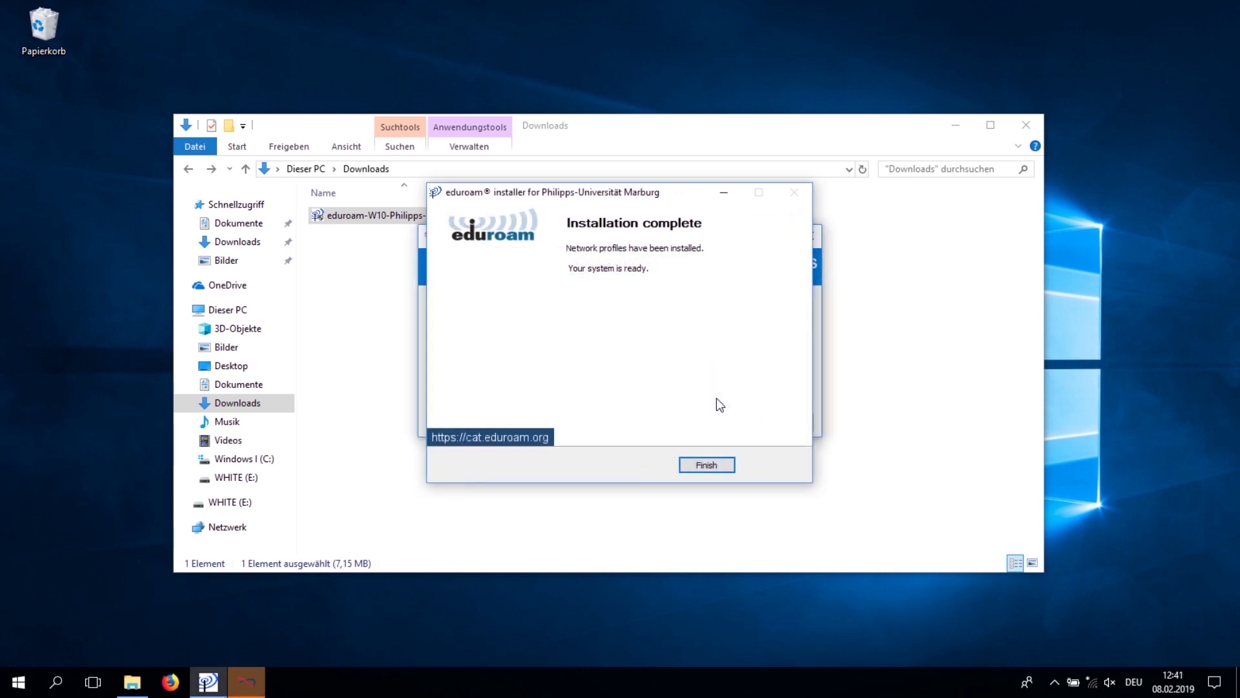
{"action": "left_click", "coordinate": [706, 465]}
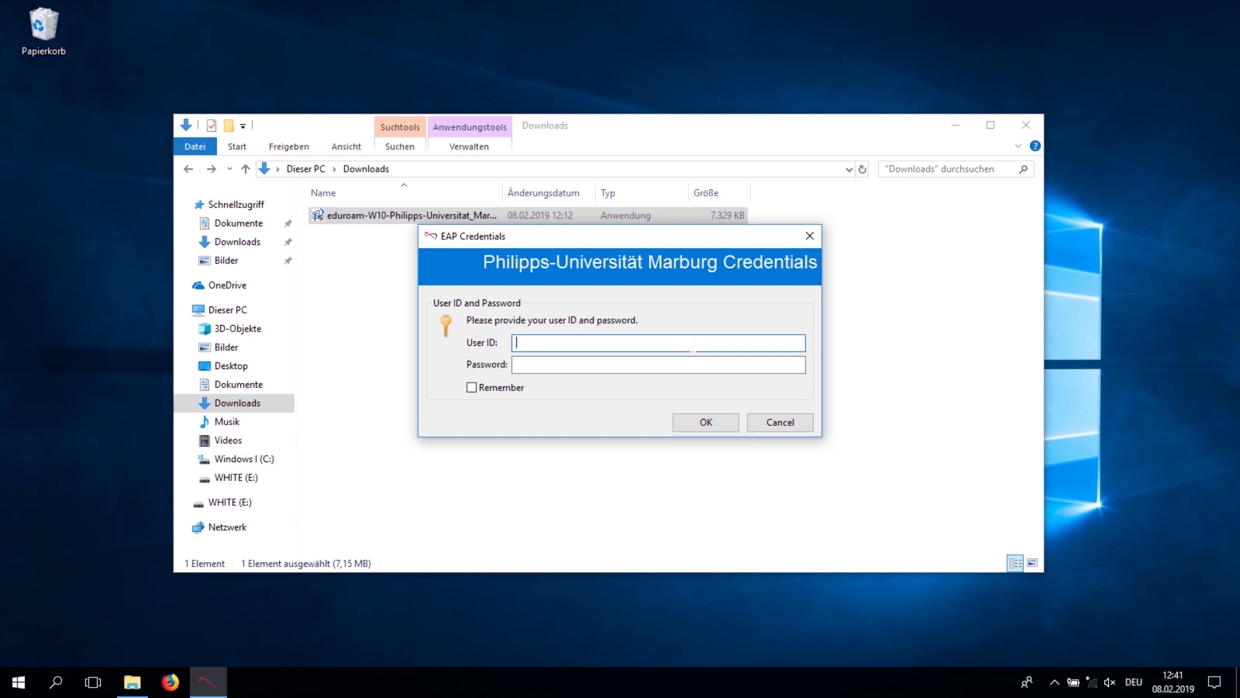
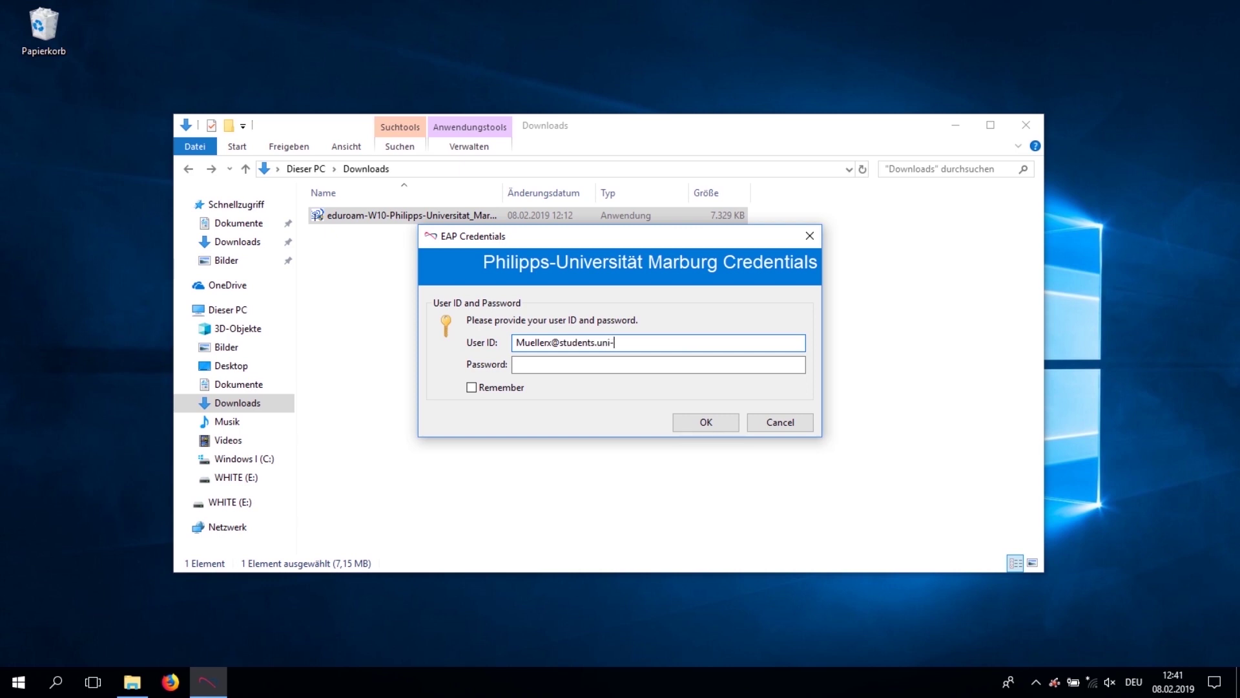
Step: Submit the student's university user ID and account password in the EAP Credentials dialog
{"action": "key", "text": "Tab"}
{"action": "key", "text": "ctrl+v"}
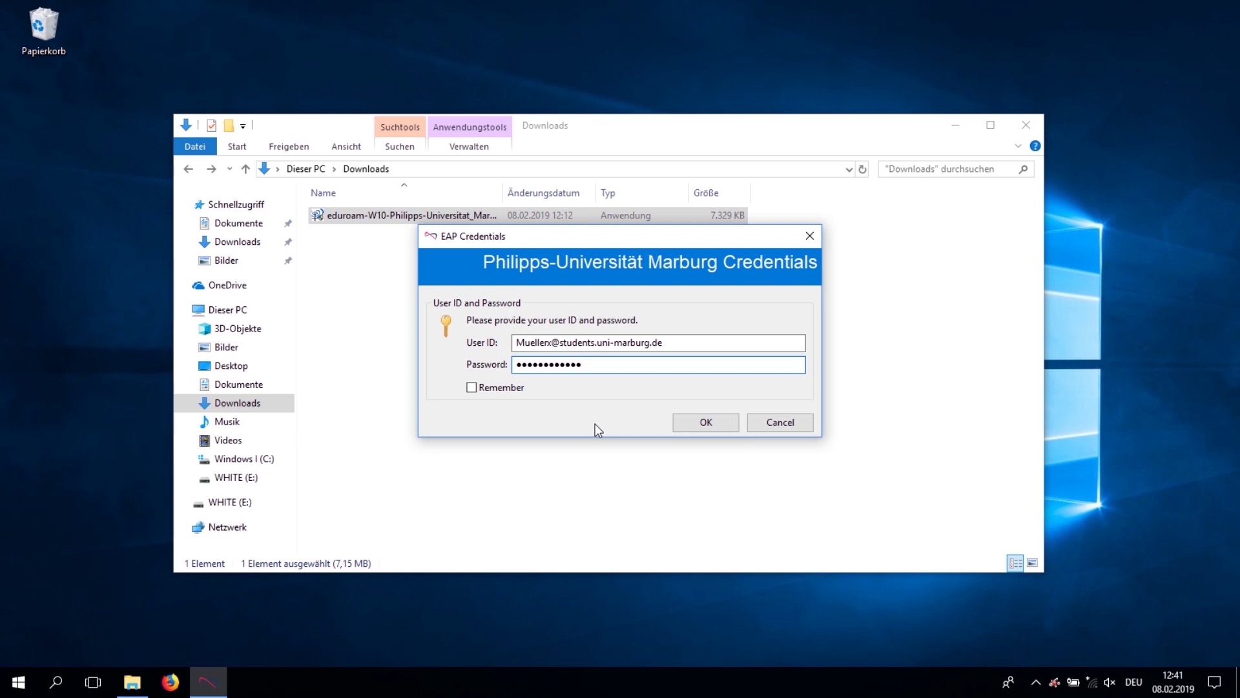
{"action": "left_click", "coordinate": [701, 424]}
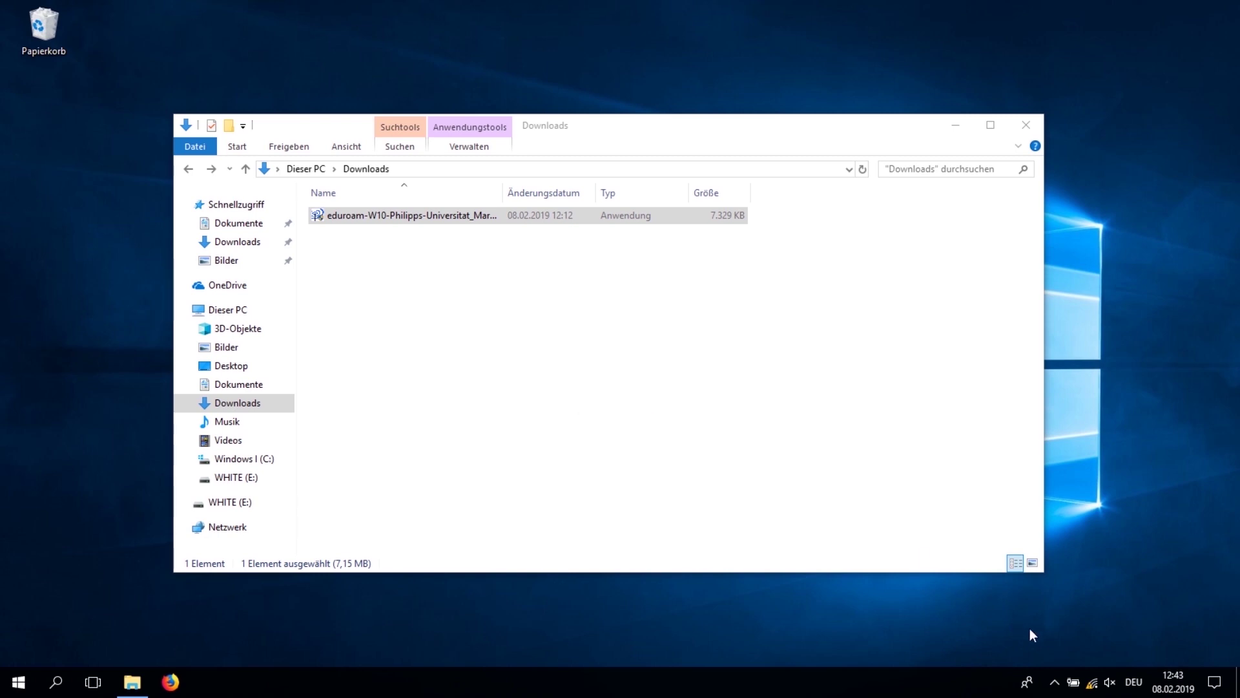
{"action": "left_click", "coordinate": [1091, 683]}
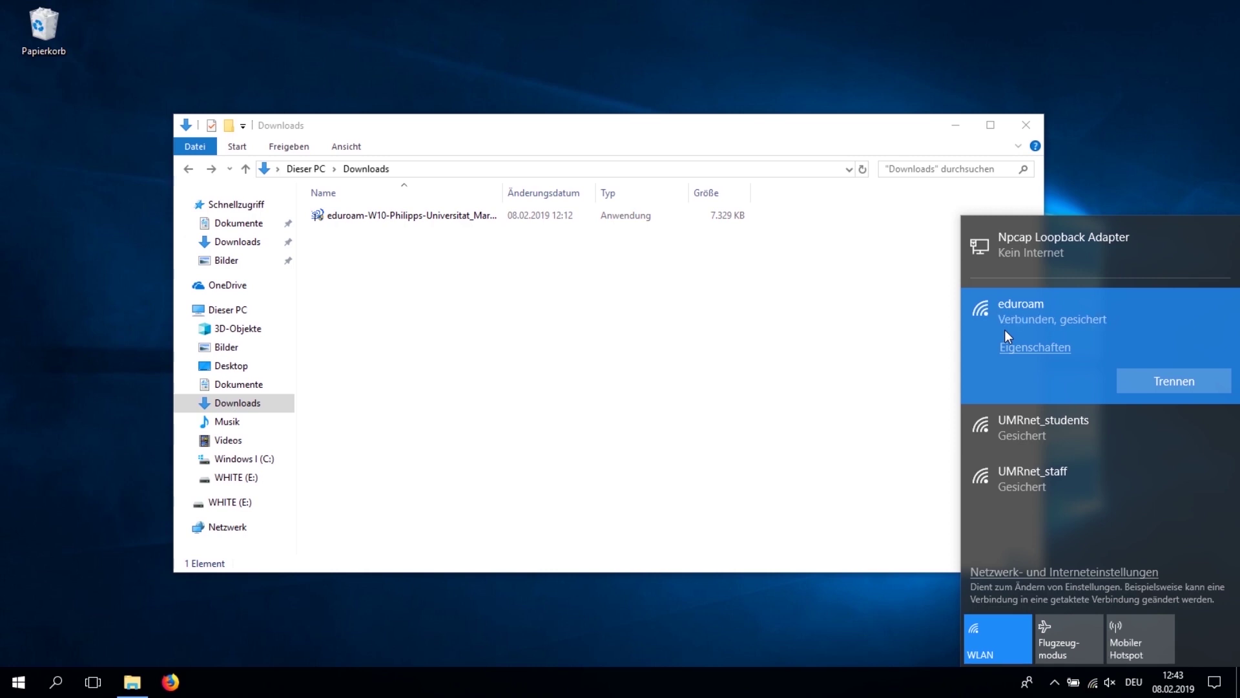
{"action": "left_click", "coordinate": [576, 395]}
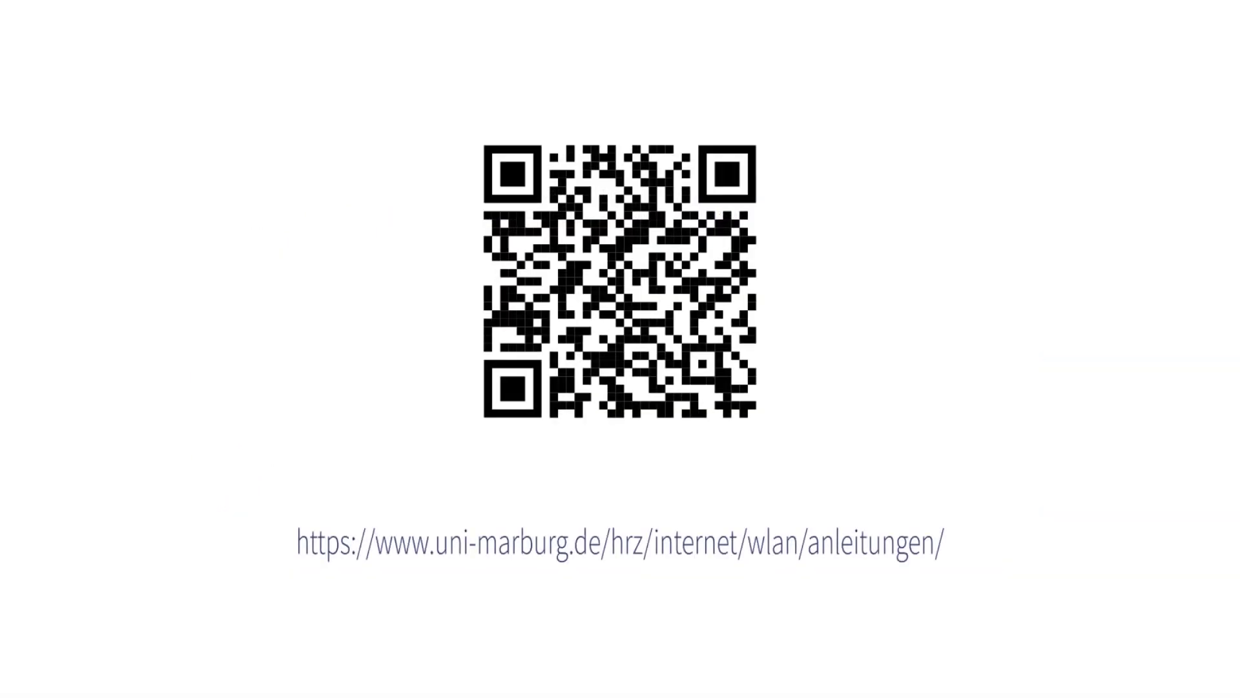